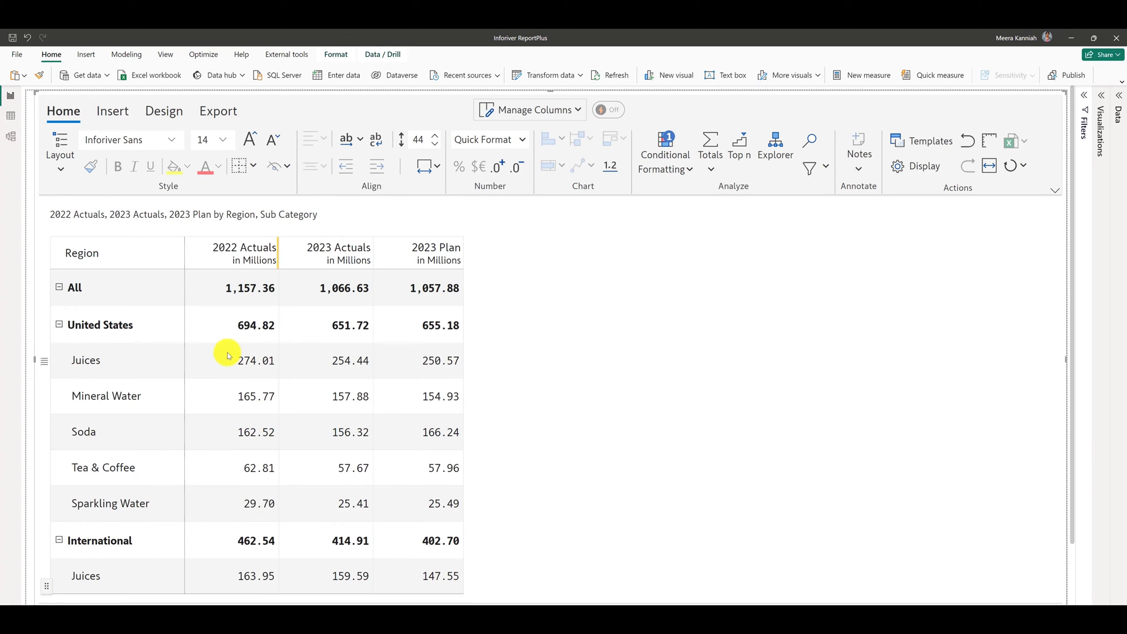
# Make the table a Report+ paginated report, flipping to the International page and back to United States
pyautogui.click(156, 110)
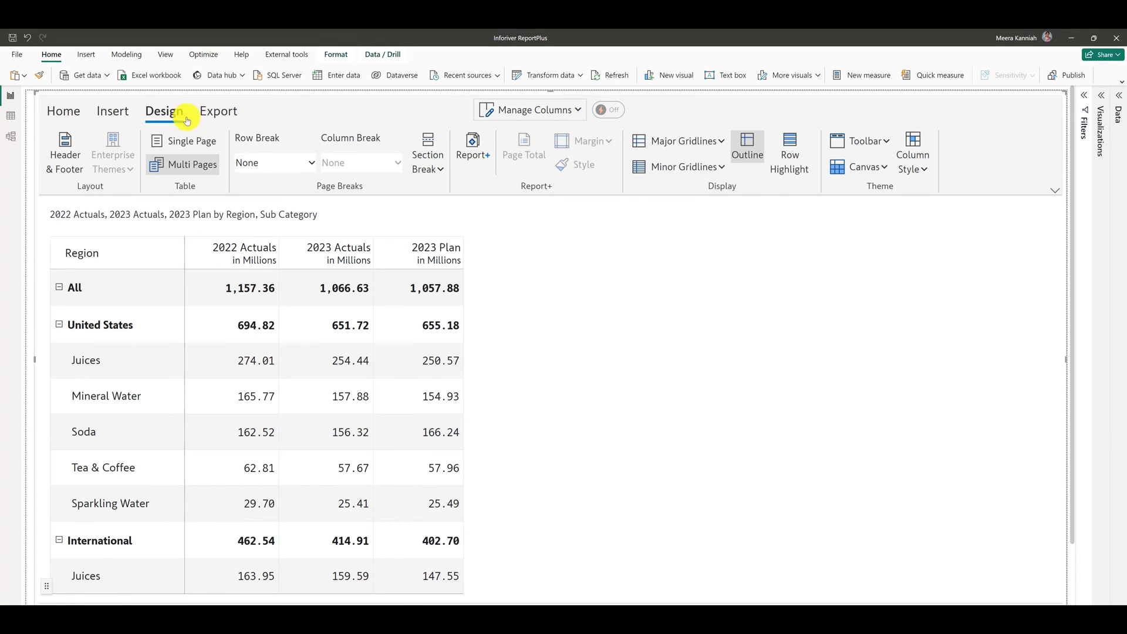
pyautogui.click(476, 148)
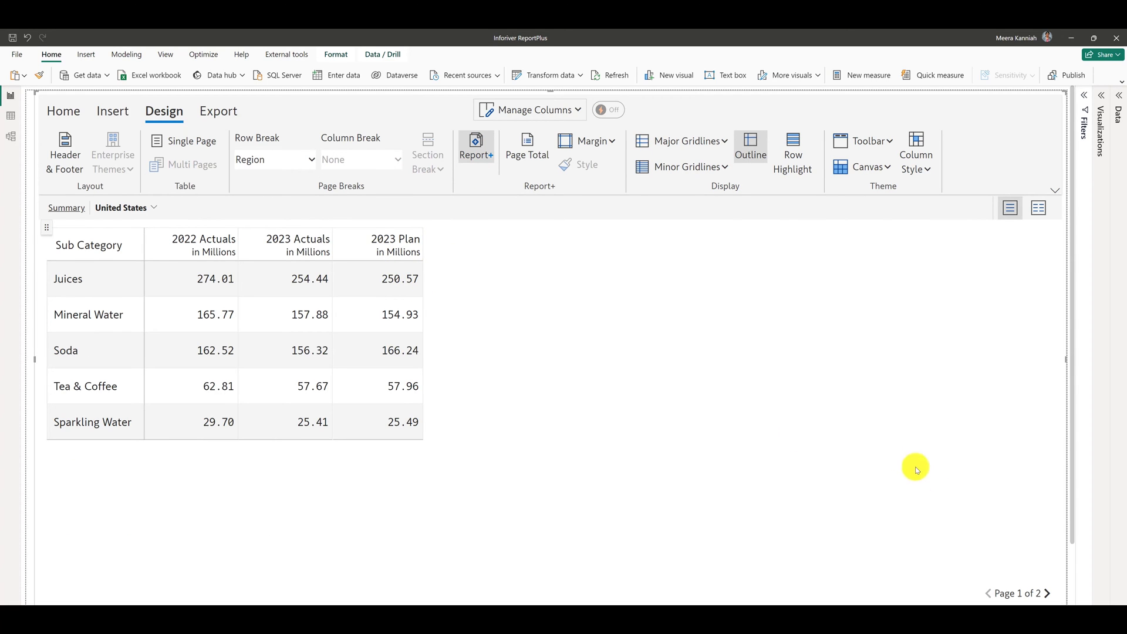
pyautogui.click(1046, 594)
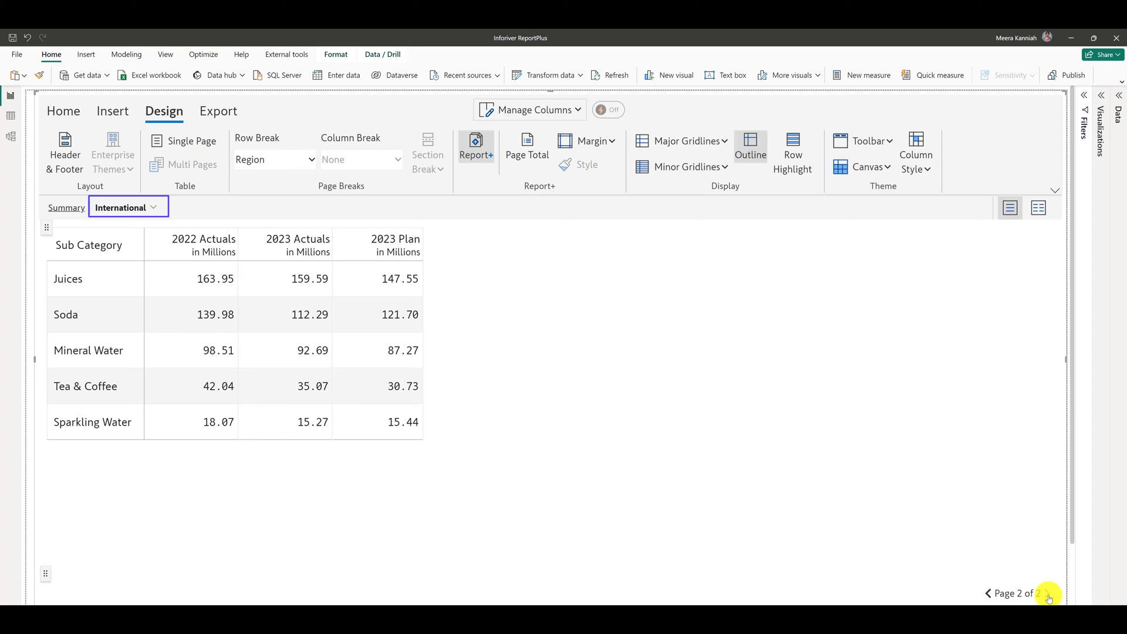
pyautogui.click(988, 593)
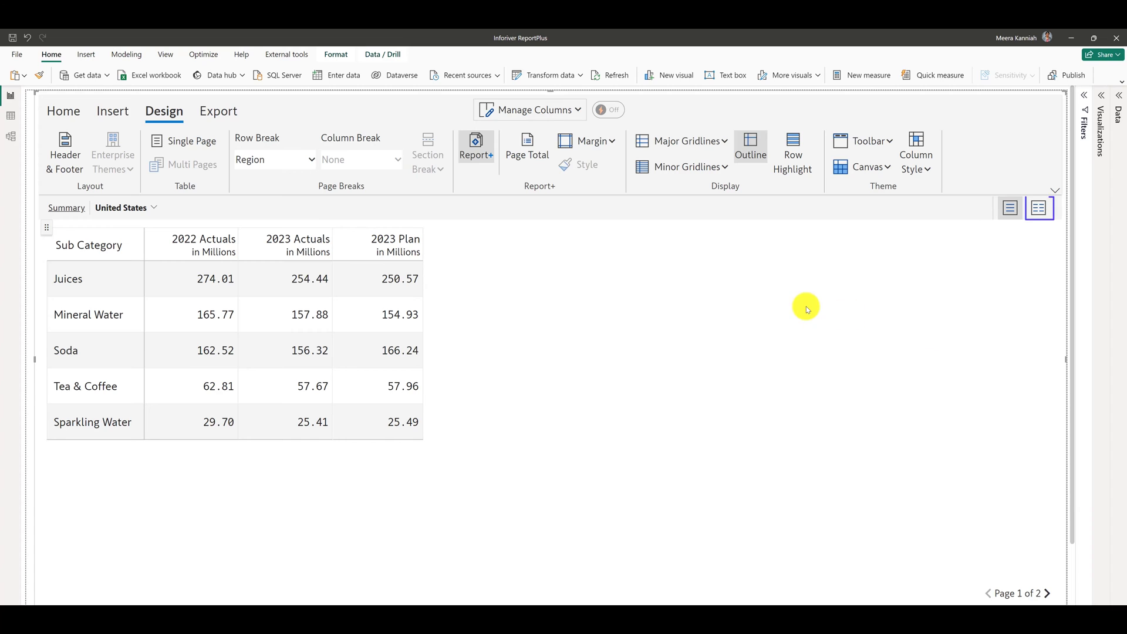
# Switch to Compare View with United States and International pages side by side
pyautogui.click(1039, 214)
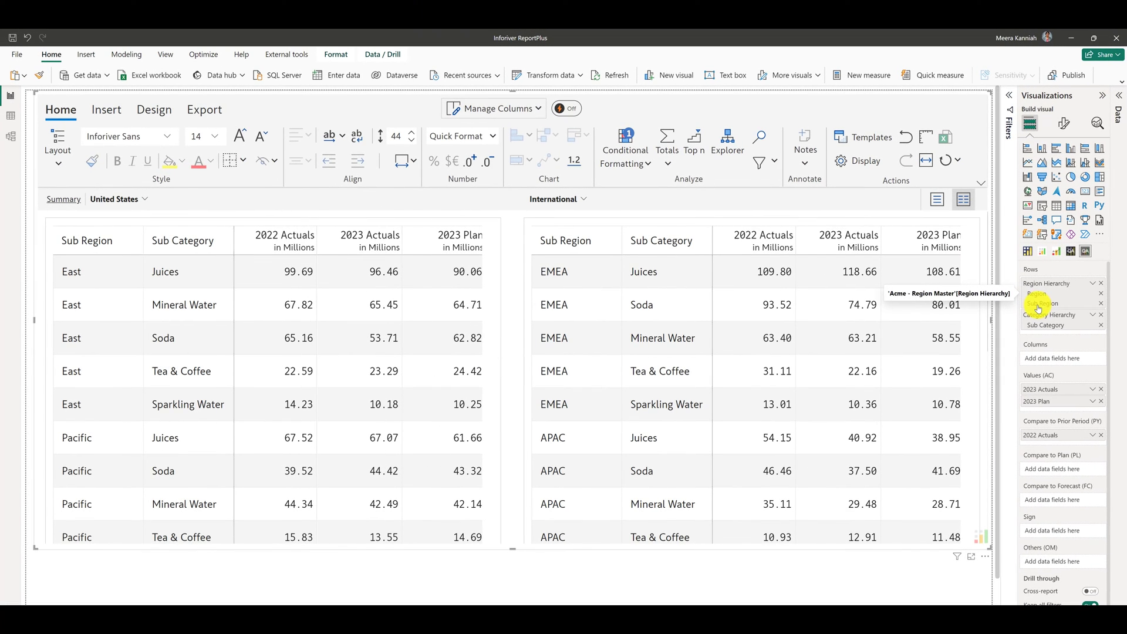
# Set the Row Break in the Design settings to Sub Region
pyautogui.click(158, 113)
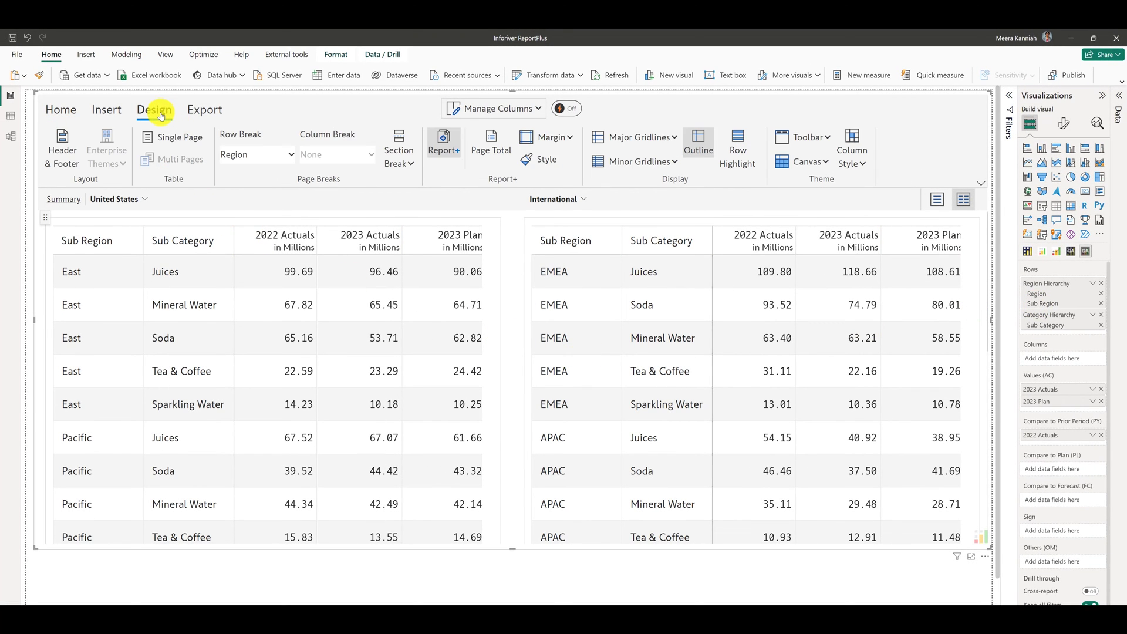
pyautogui.click(258, 154)
pyautogui.click(246, 199)
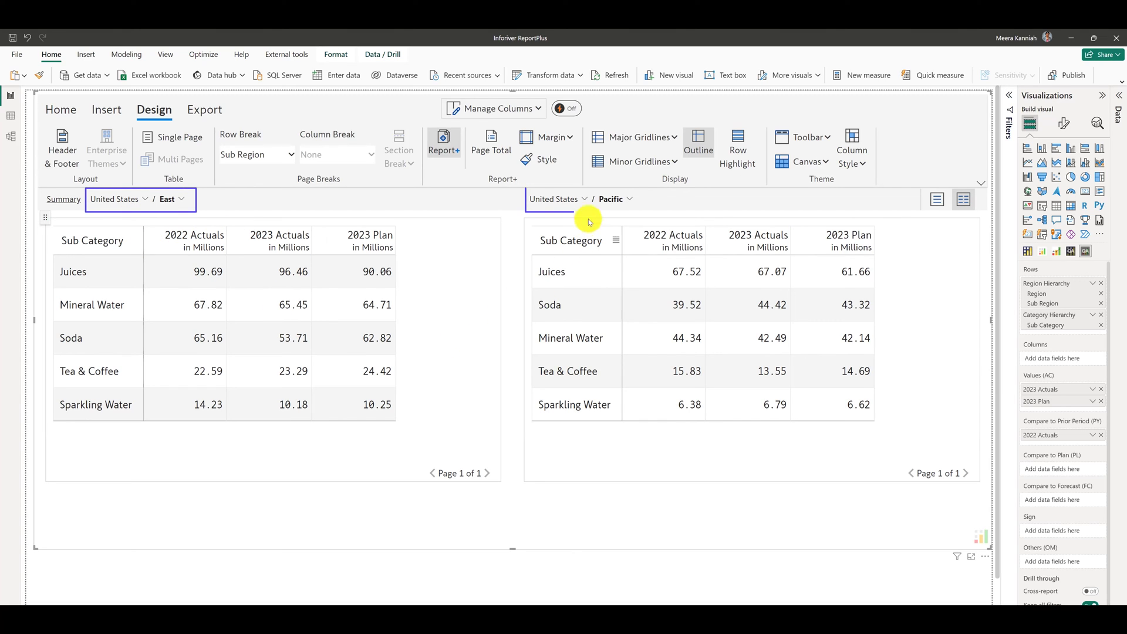
# Change the right-hand page's region to International, showing EMEA
pyautogui.click(586, 199)
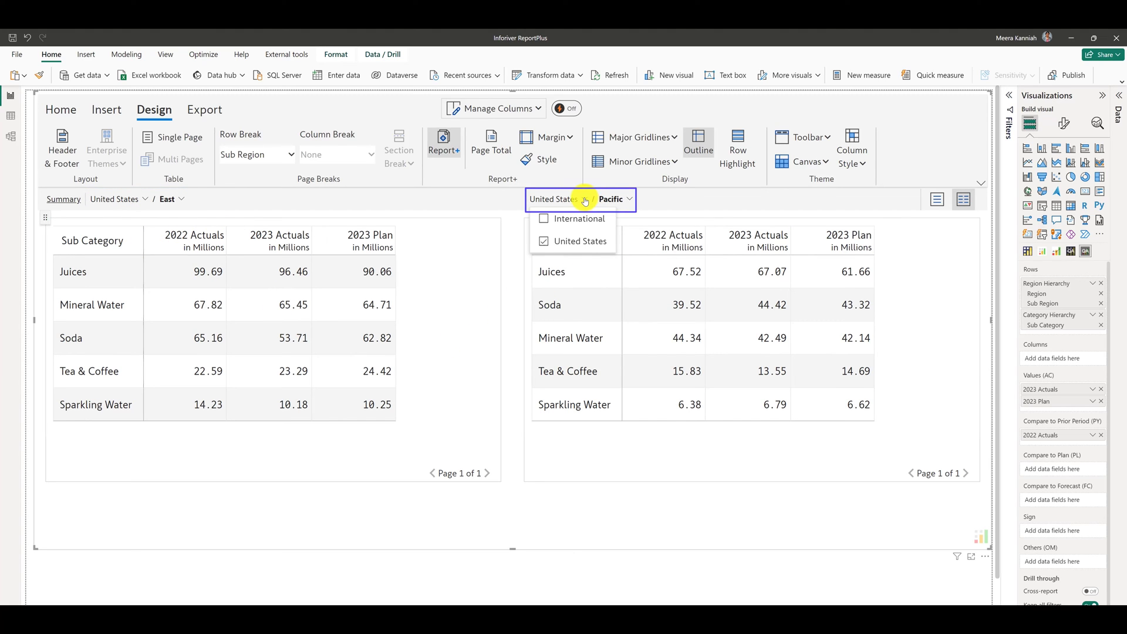
pyautogui.click(542, 219)
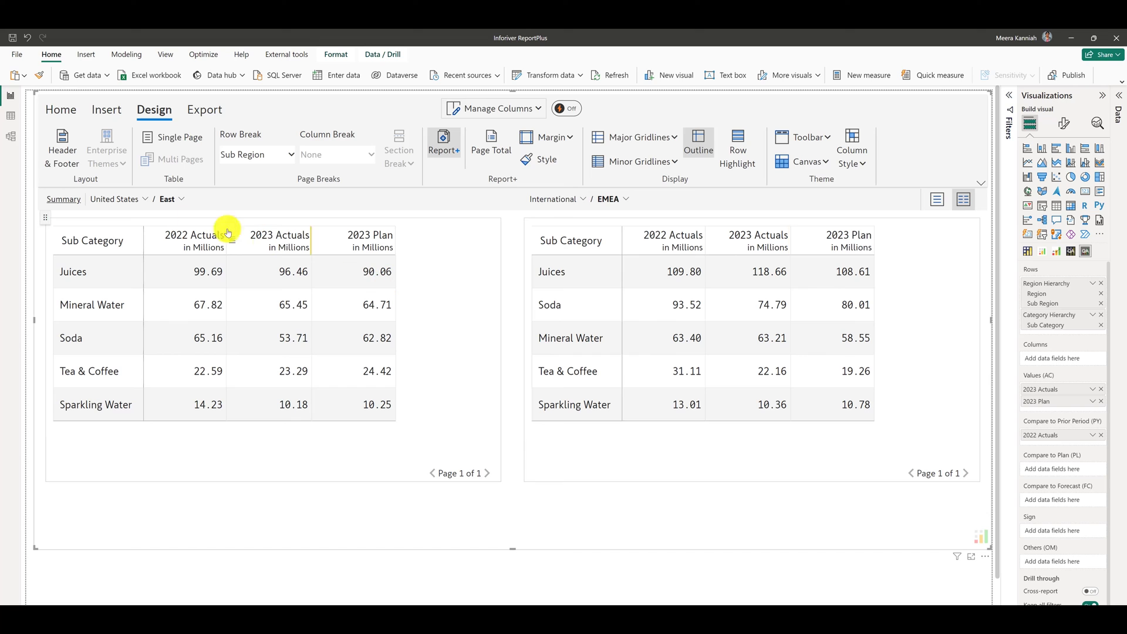
# Add Central on the left; set the right side to United States Midwest and Pacific, dropping East
pyautogui.click(180, 200)
pyautogui.click(173, 219)
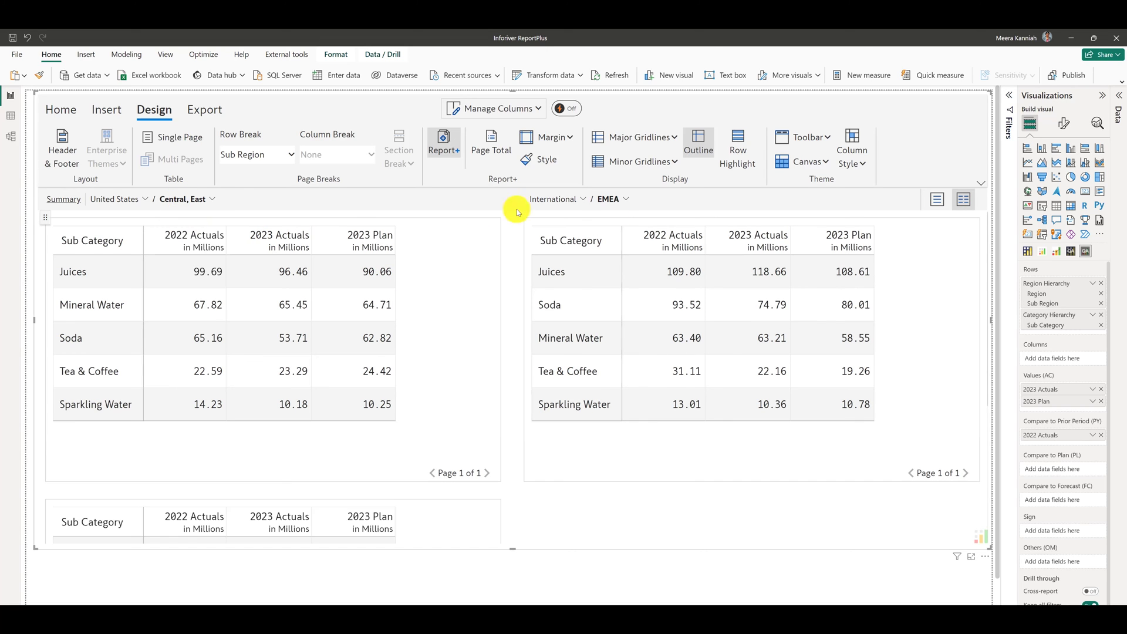
pyautogui.click(583, 199)
pyautogui.click(544, 241)
pyautogui.click(608, 199)
pyautogui.click(614, 263)
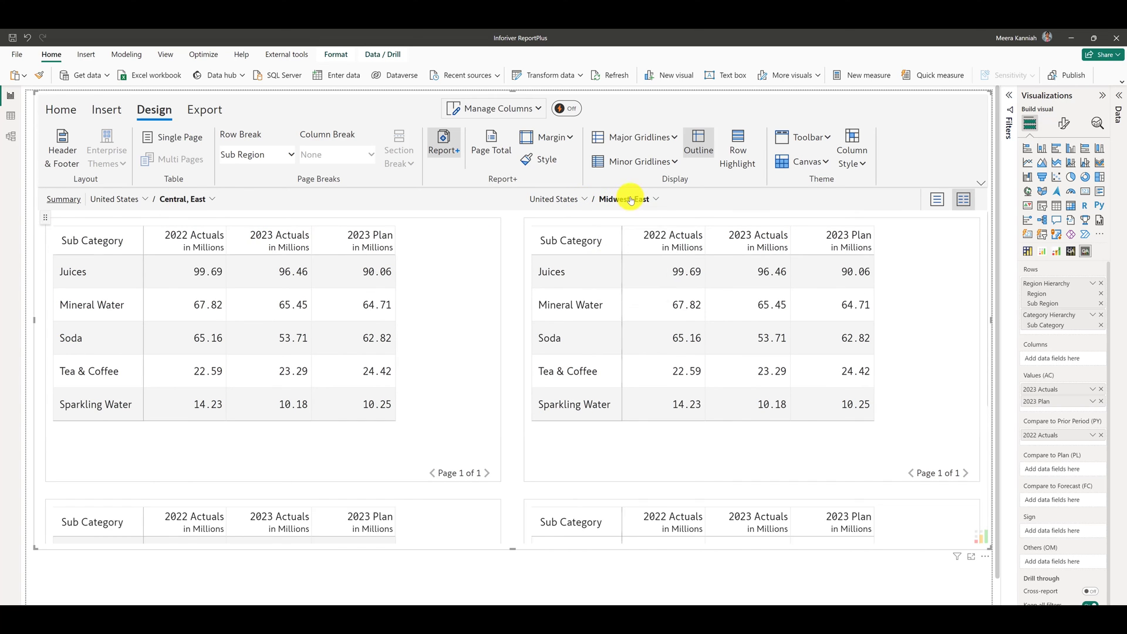
pyautogui.click(629, 199)
pyautogui.click(613, 240)
pyautogui.click(613, 286)
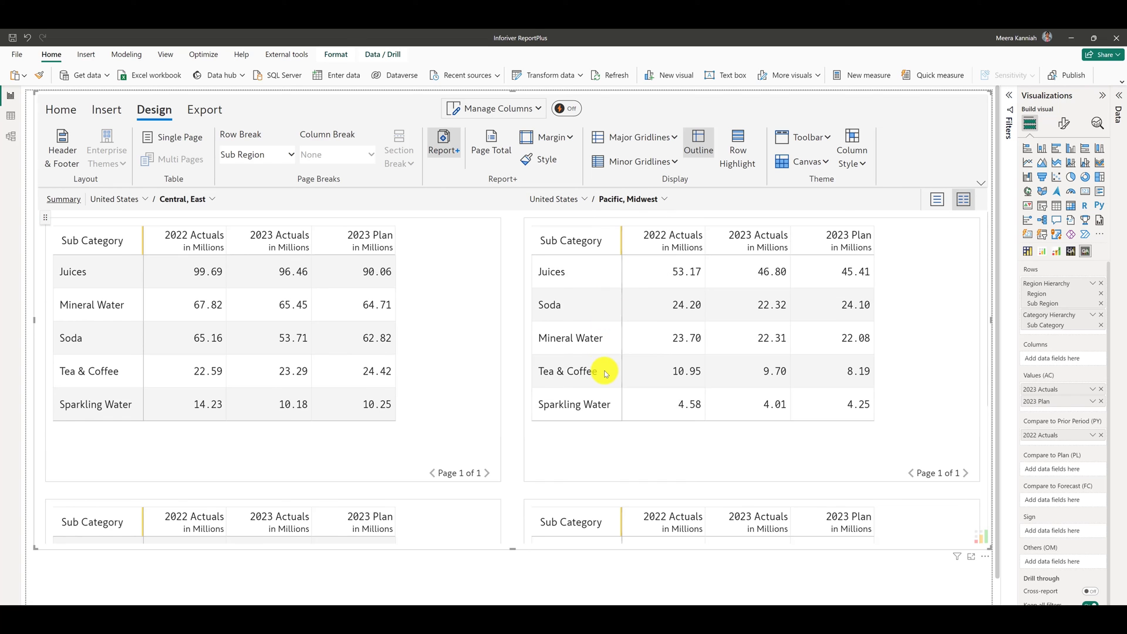
pyautogui.scroll(-2, 604, 373)
pyautogui.scroll(-2, 605, 372)
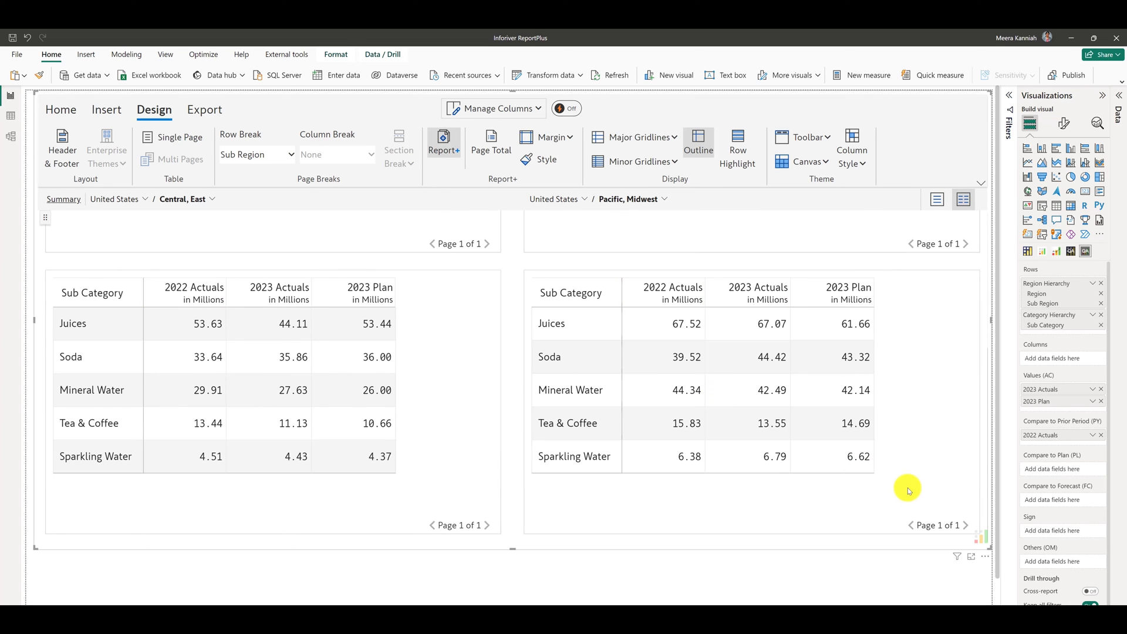
pyautogui.scroll(3, 910, 506)
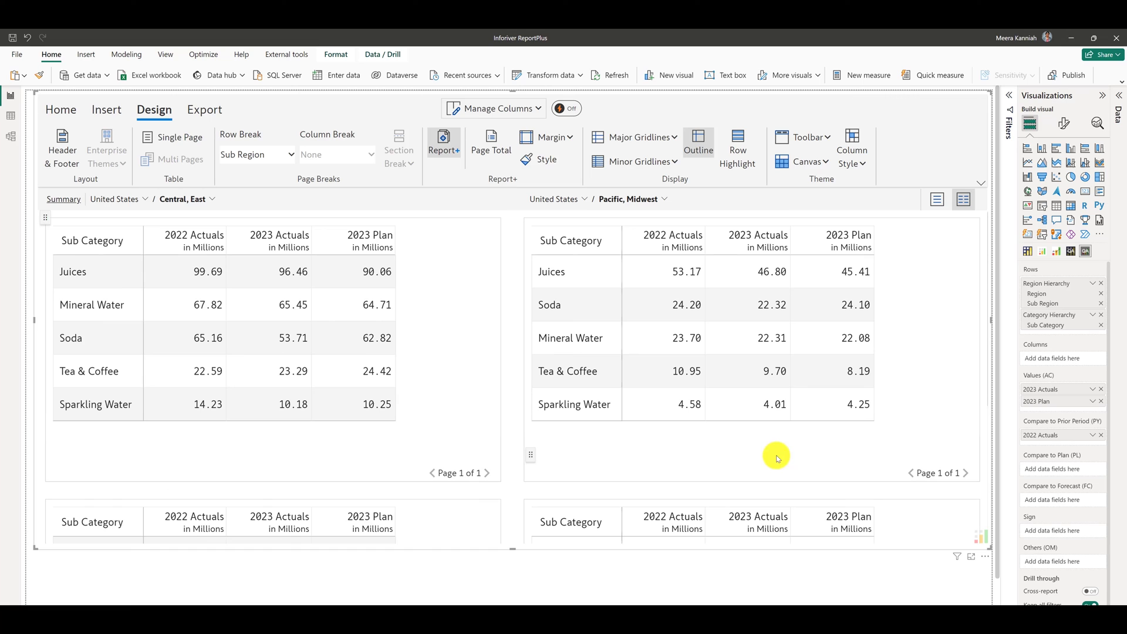